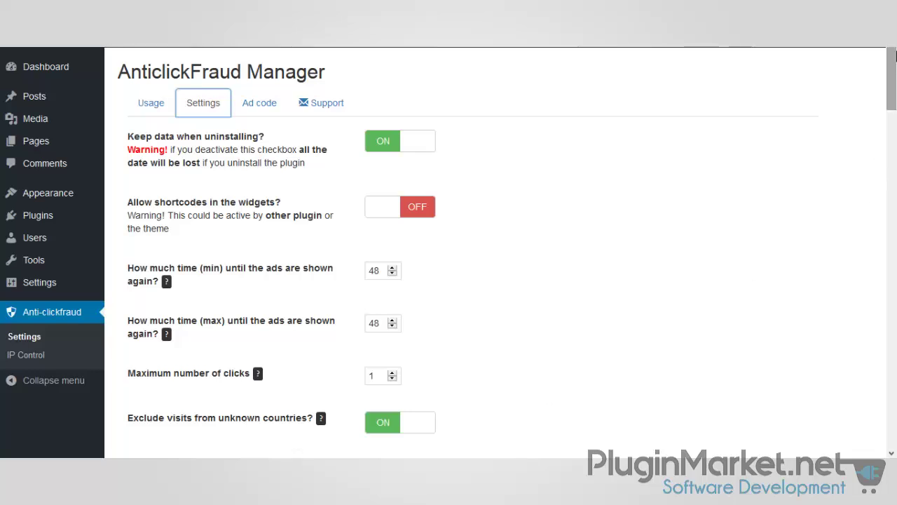
Exclude visits from American Samoa and Paraguay in the country list and save the plugin settings.
drag(895, 68, 892, 136)
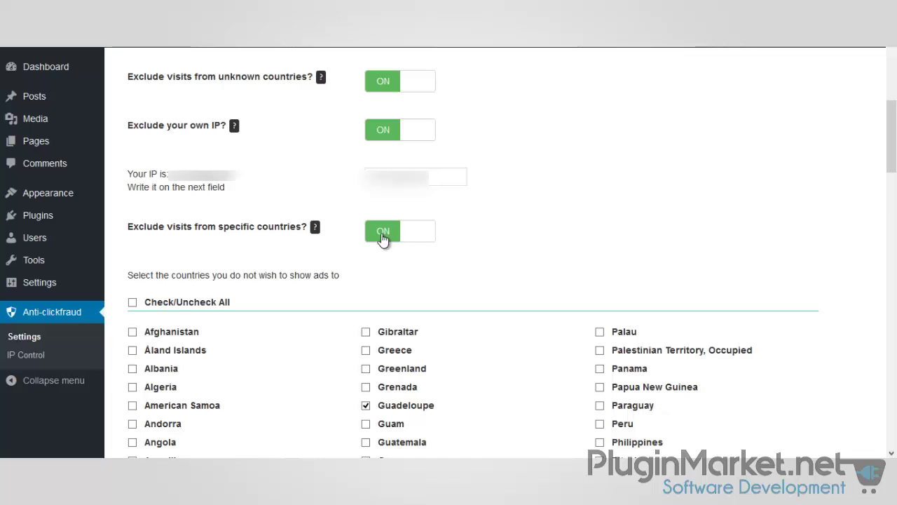
drag(895, 144, 890, 175)
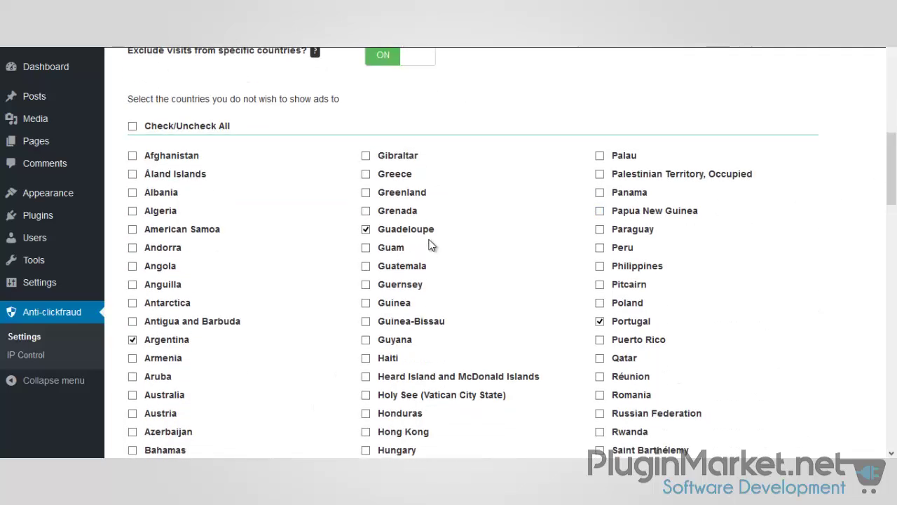
click(133, 230)
click(600, 230)
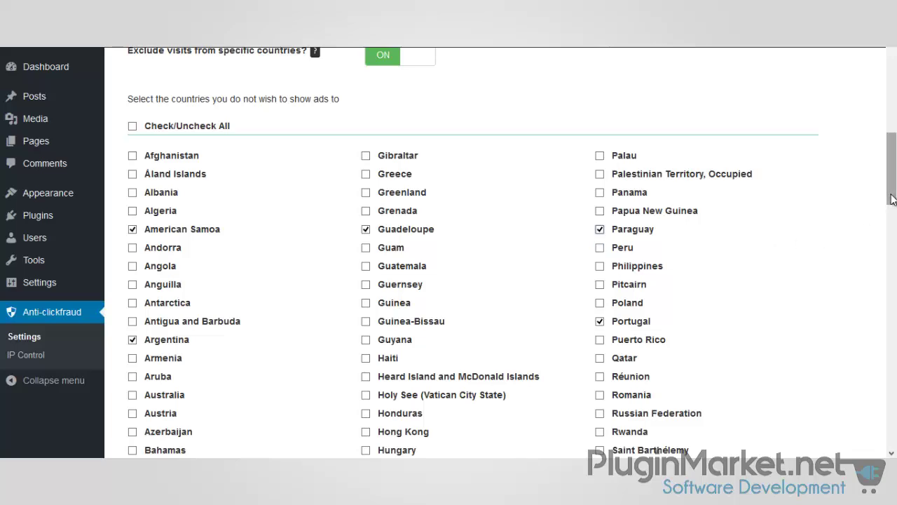
scroll(892, 275, down, 2)
scroll(891, 274, down, 10)
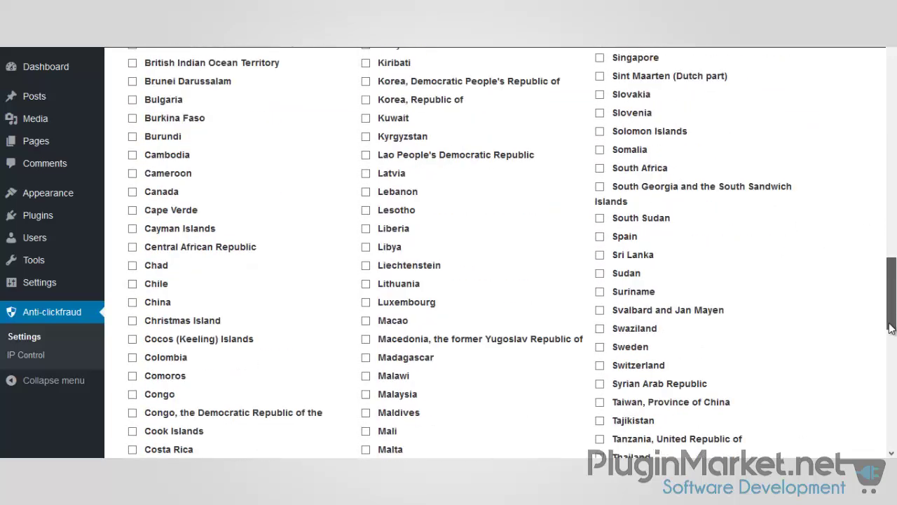
drag(889, 373, 889, 448)
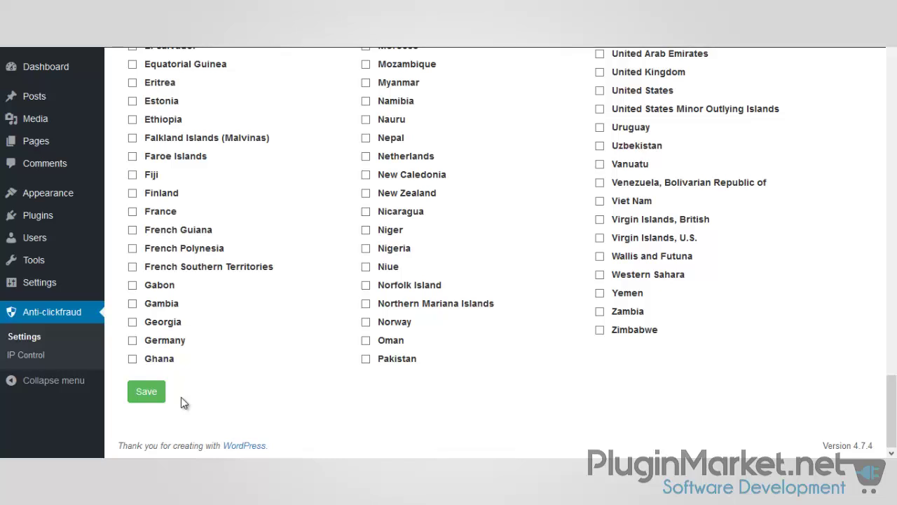
click(140, 397)
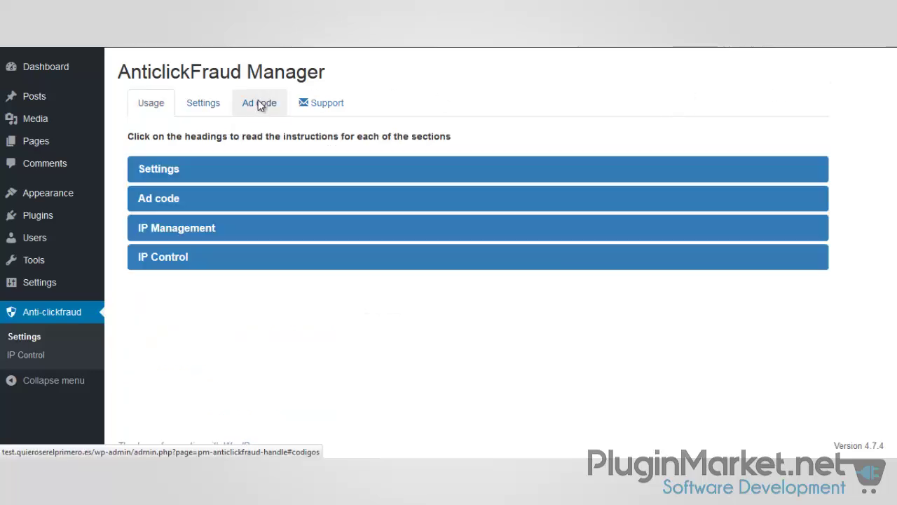
In the ad code section, set the unique ID of Shortcode 1 to my_id.
click(259, 100)
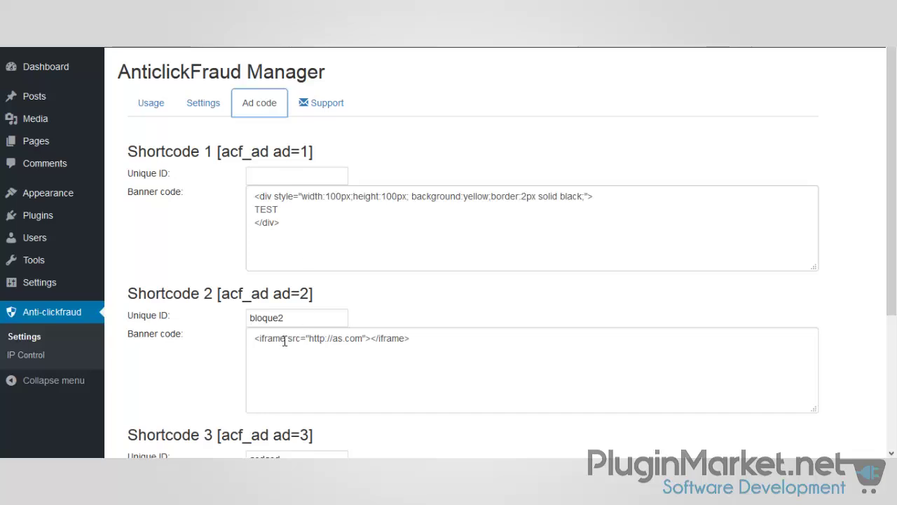
drag(284, 340, 252, 338)
click(297, 221)
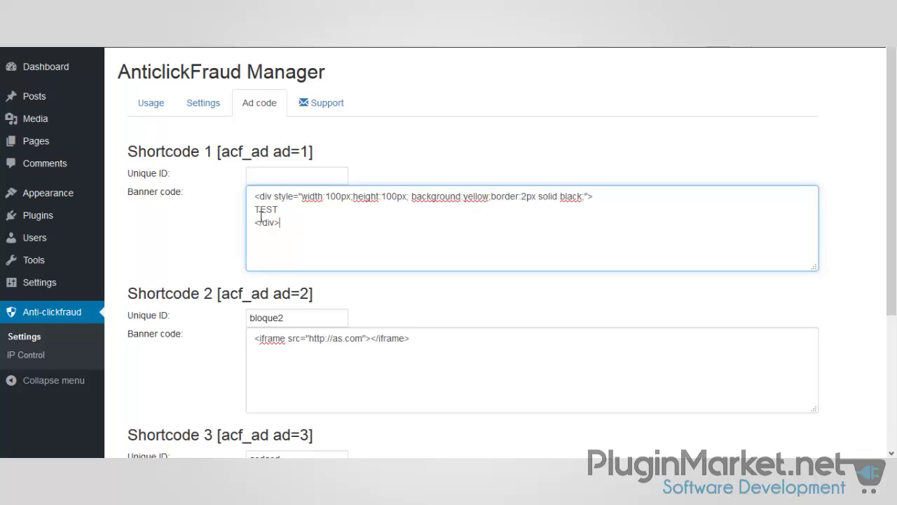
drag(298, 221, 247, 197)
click(278, 174)
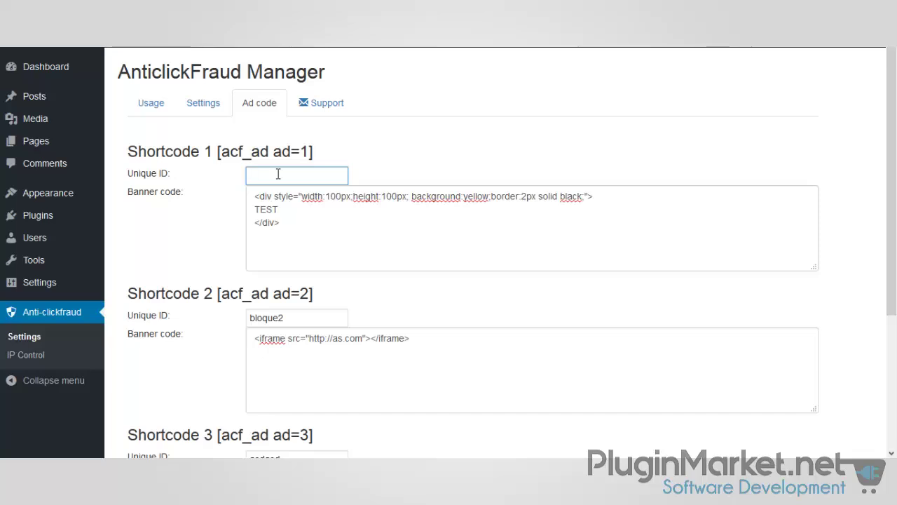
text(my_id)
click(304, 230)
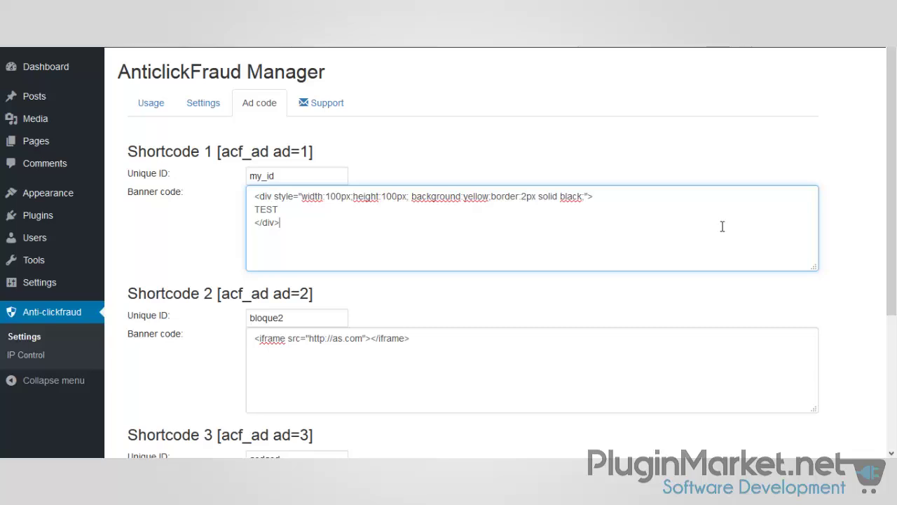
Look over the banner codes of Shortcodes 2 and 3 and open the plugin's support section.
scroll(895, 331, down, 2)
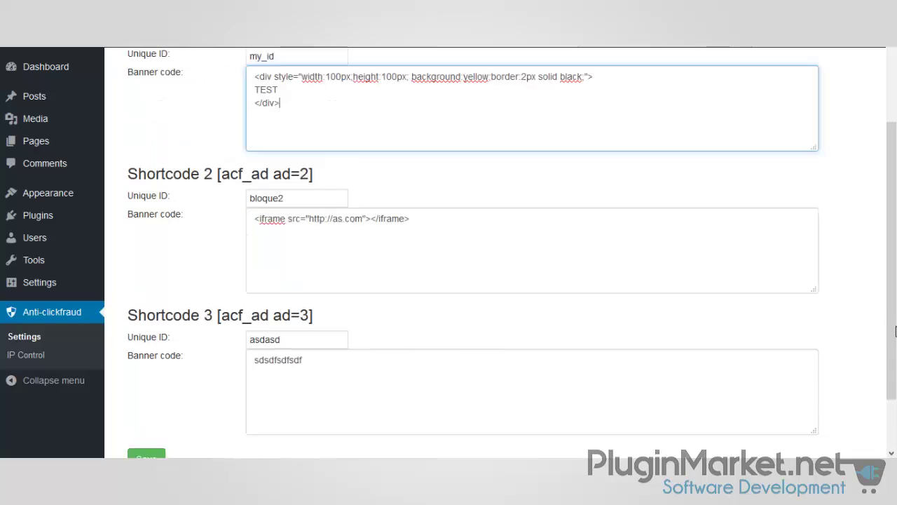
scroll(895, 331, down, 1)
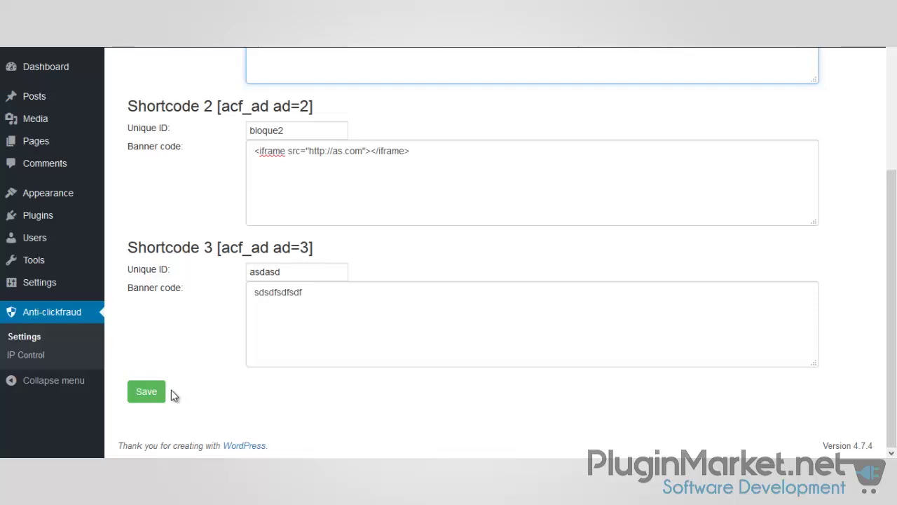
scroll(656, 133, up, 3)
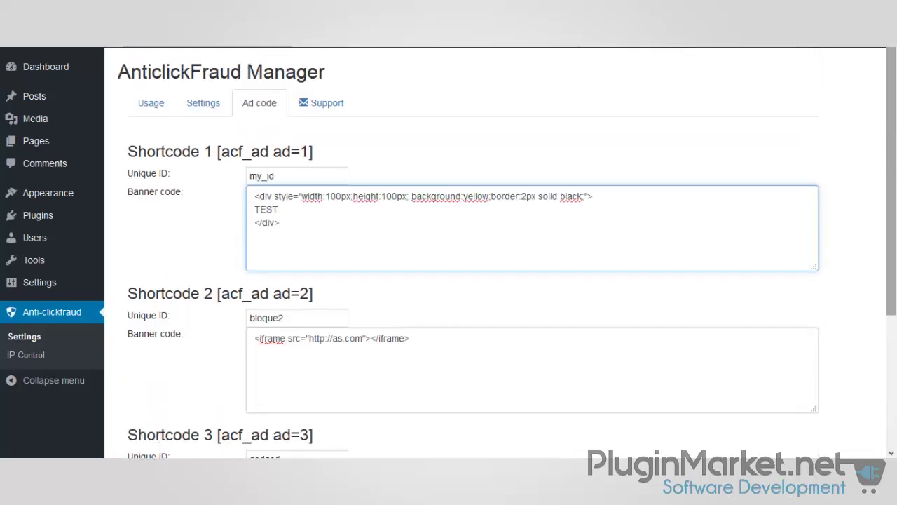
click(315, 112)
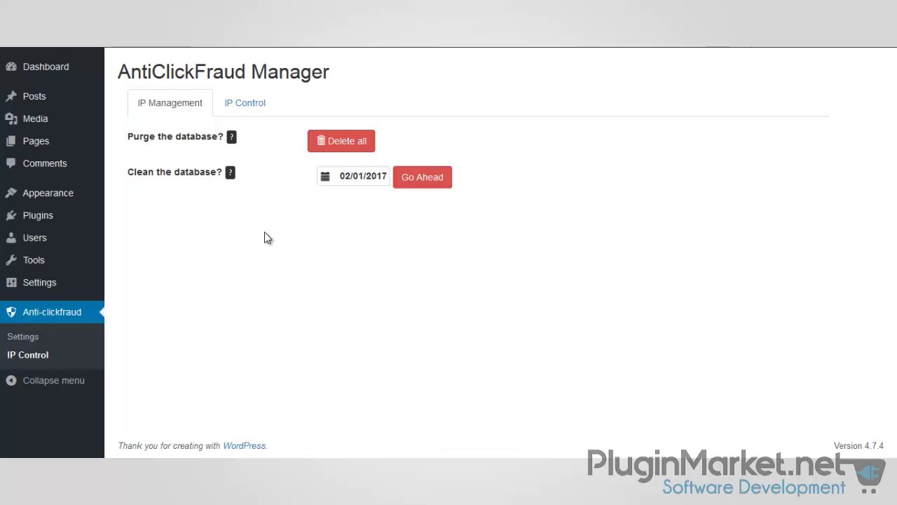
Start purging the whole IP database and cancel at the confirmation.
click(326, 144)
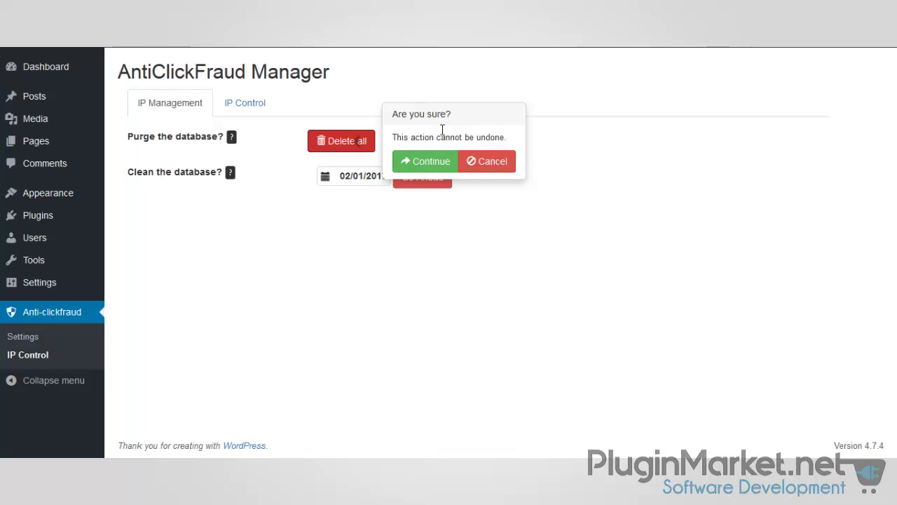
click(501, 161)
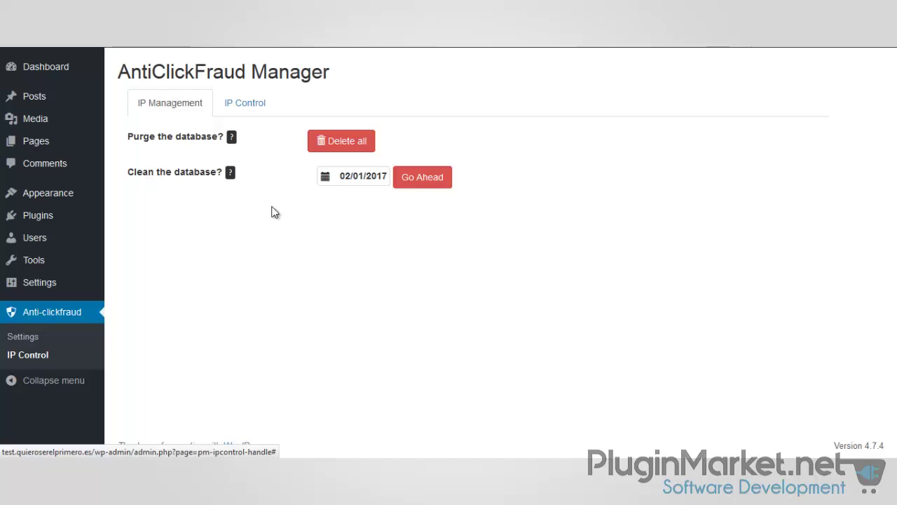
Set the database cleaning date to 03/05/2017, start the cleanup and cancel it at the confirmation.
click(349, 180)
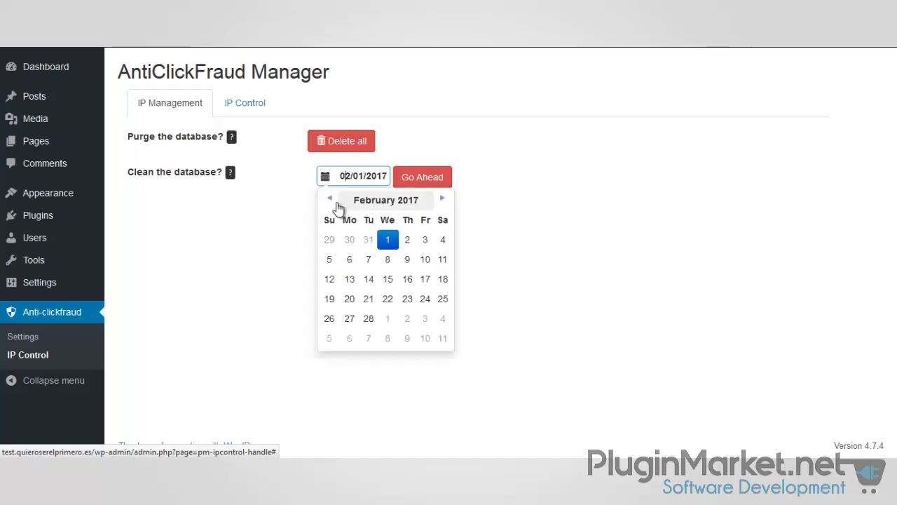
click(442, 200)
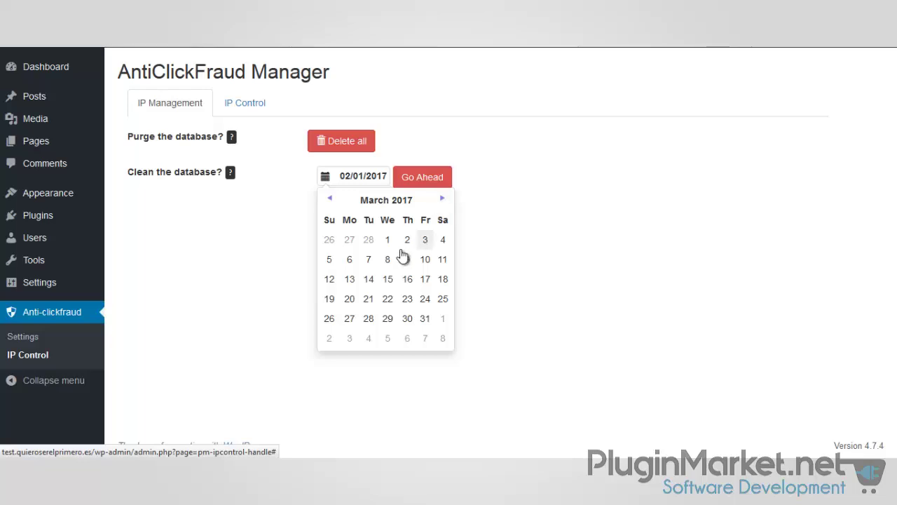
click(333, 262)
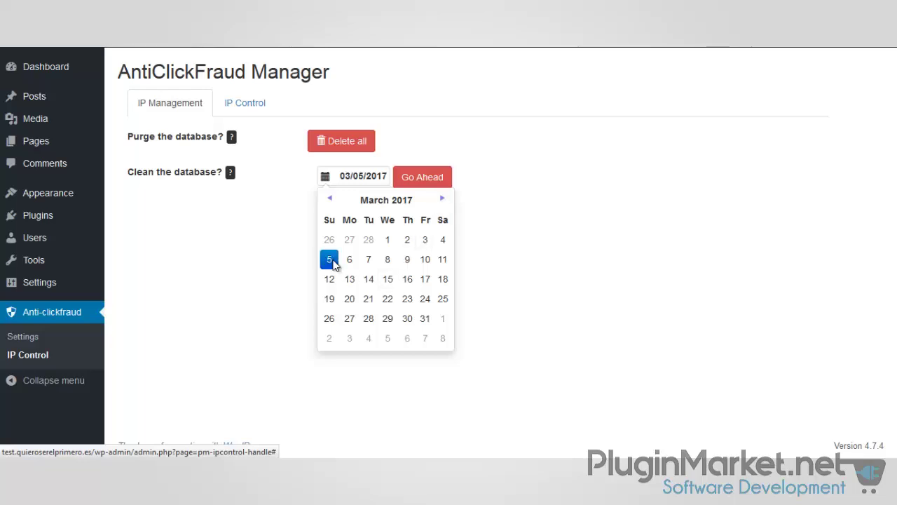
click(506, 246)
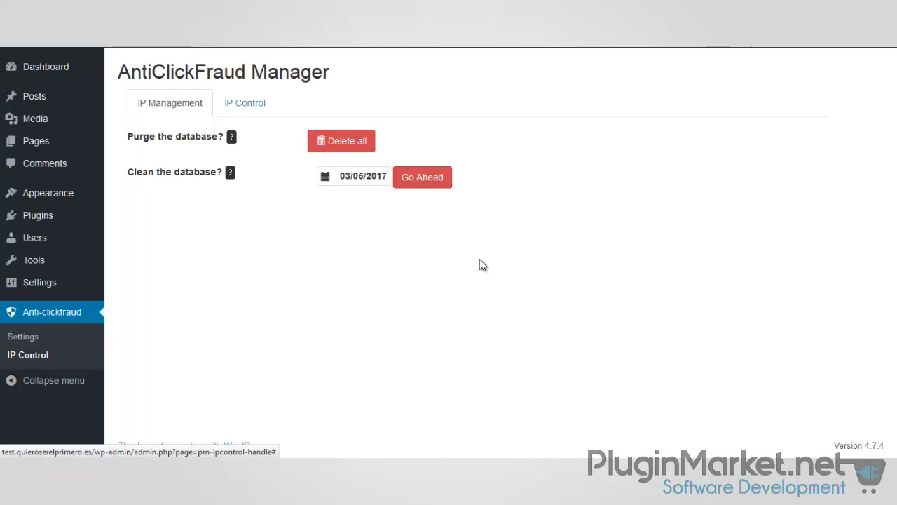
click(424, 186)
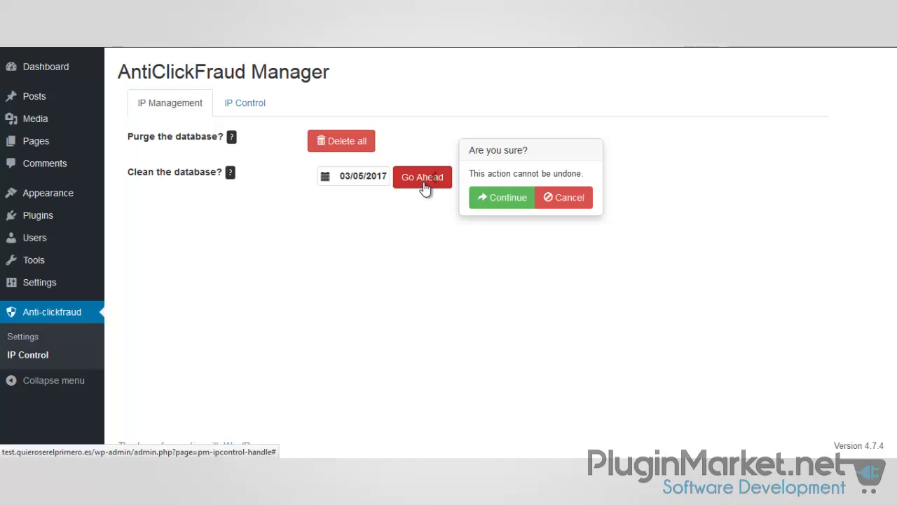
click(562, 199)
Calculate the risk scores of the IPs in IP Control and sort the list by risk score in descending order.
click(250, 102)
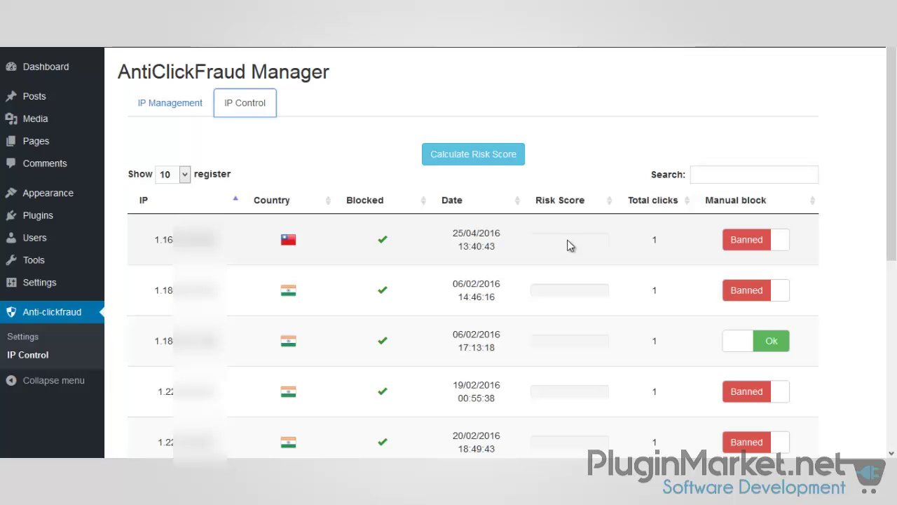
click(481, 165)
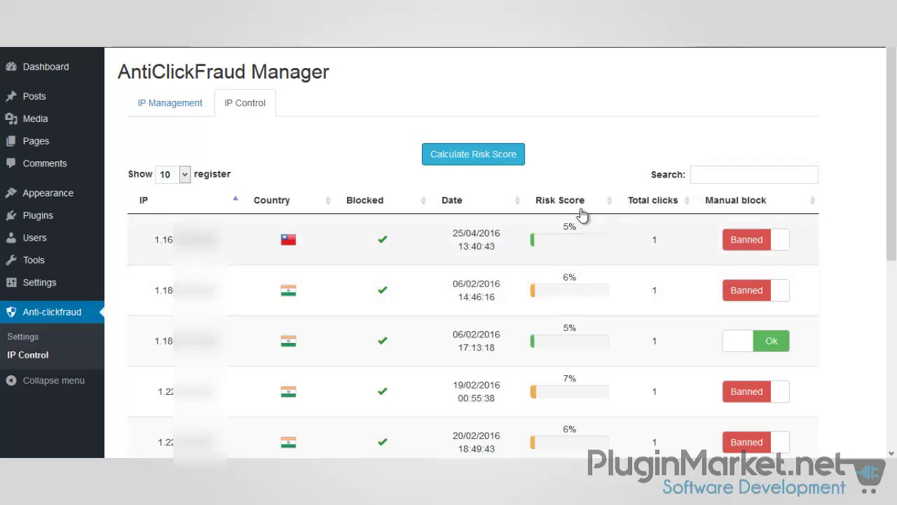
click(559, 201)
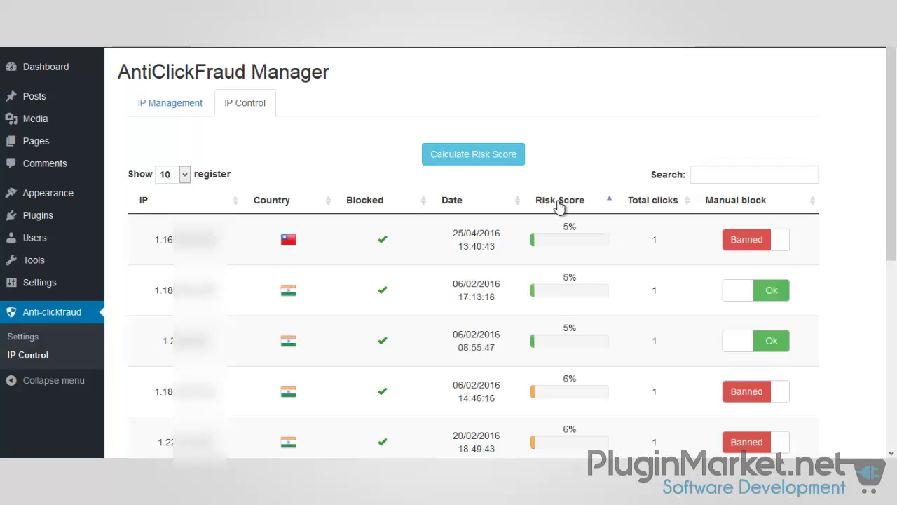
click(560, 200)
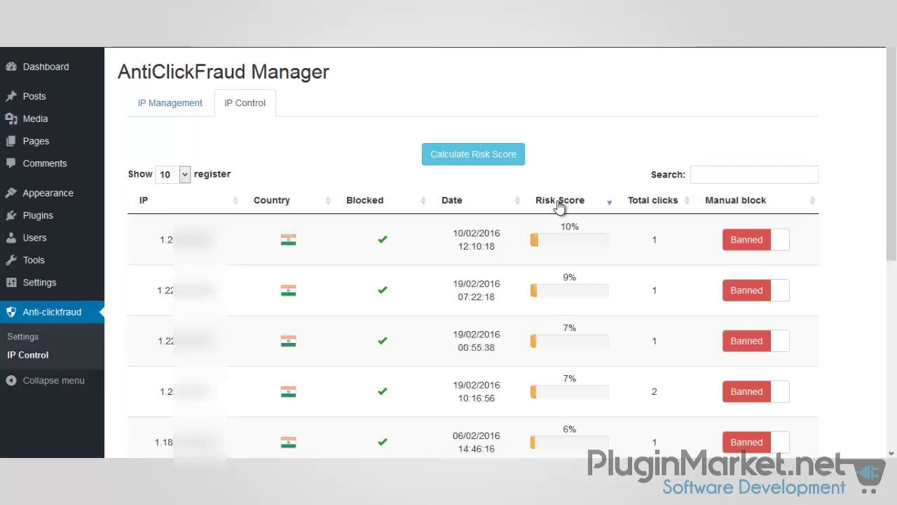
Manually ban the IP recorded on 06/02/2016 at 17:13:18.
drag(894, 248, 896, 338)
scroll(894, 253, down, 1)
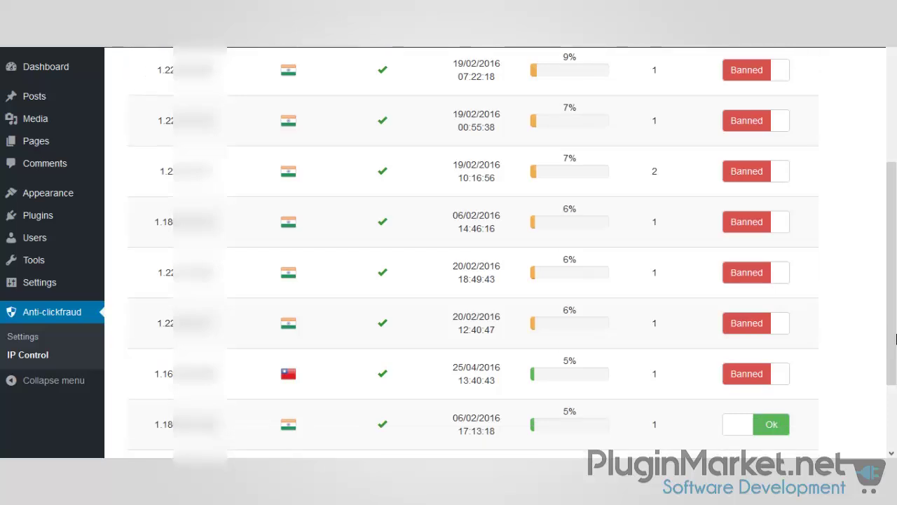
drag(896, 342, 896, 359)
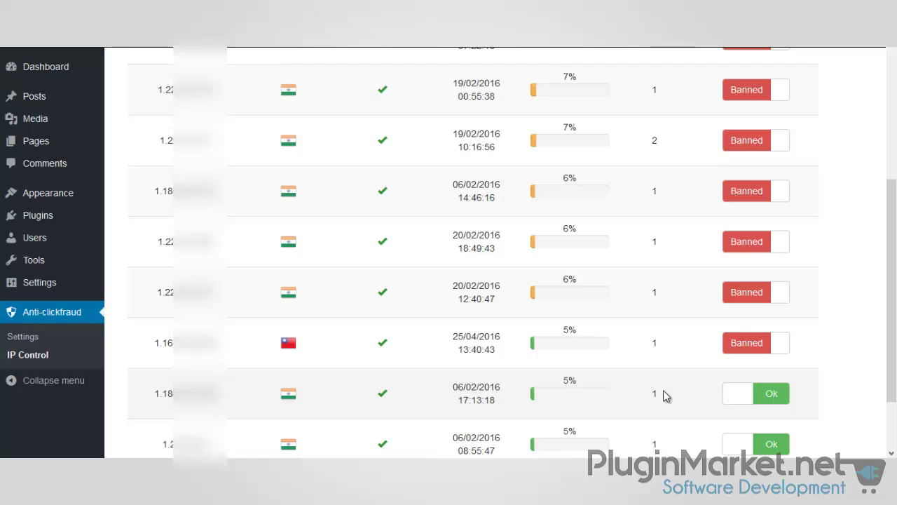
click(742, 397)
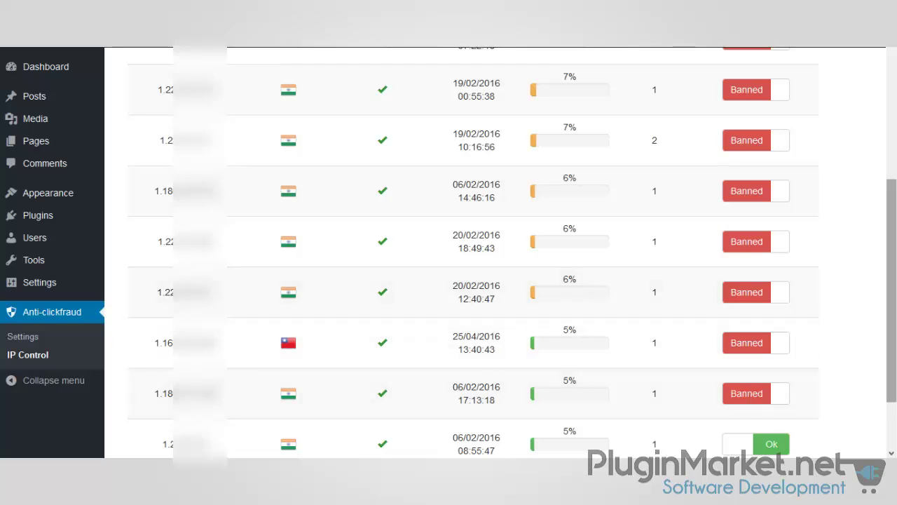
scroll(672, 127, up, 4)
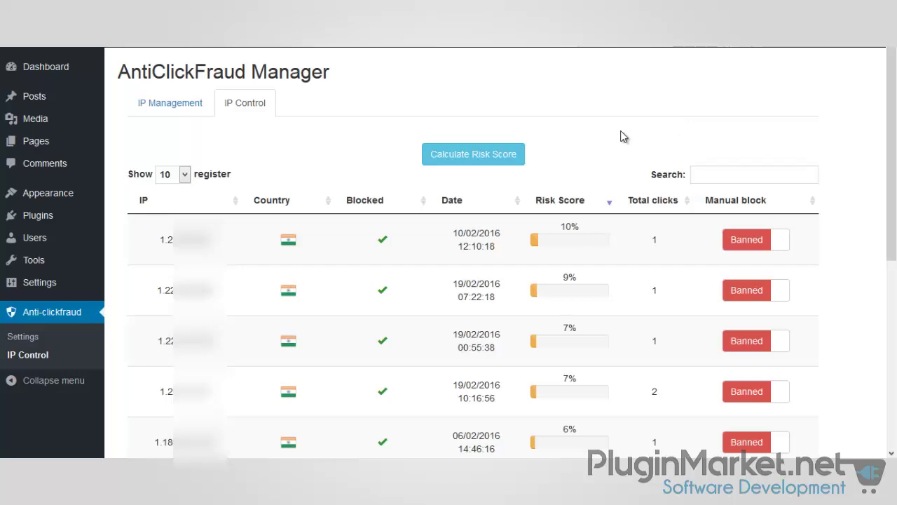